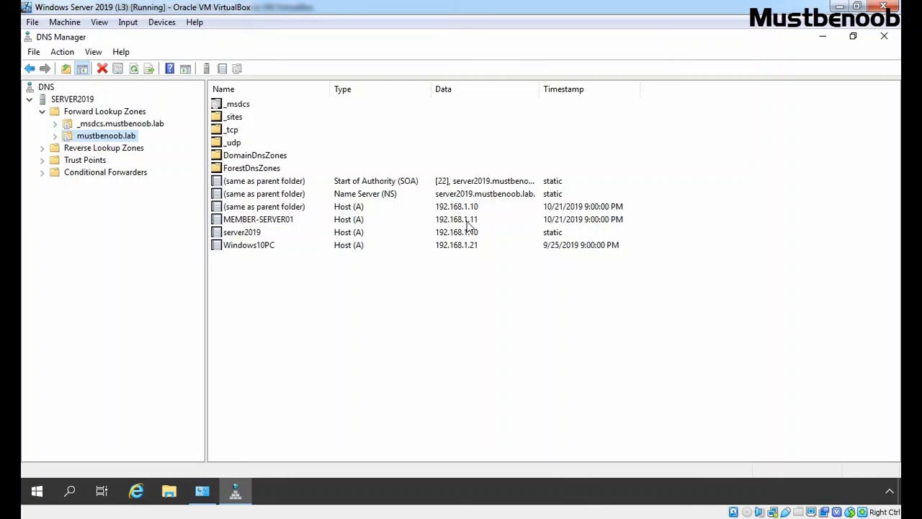
pyautogui.rightClick(113, 139)
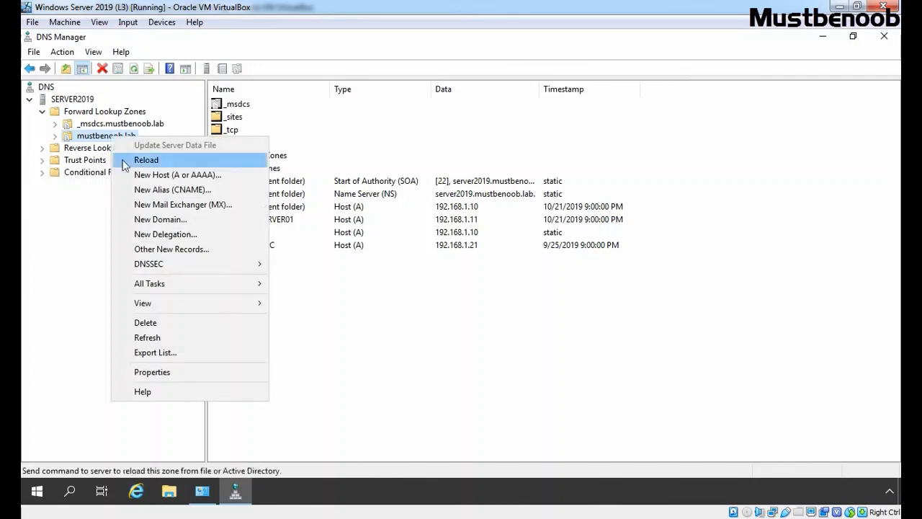
pyautogui.click(428, 319)
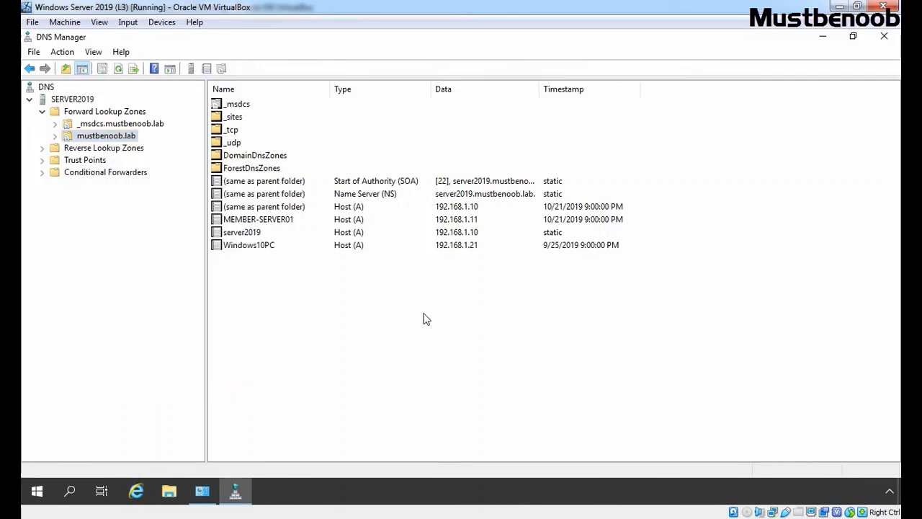
pyautogui.rightClick(425, 319)
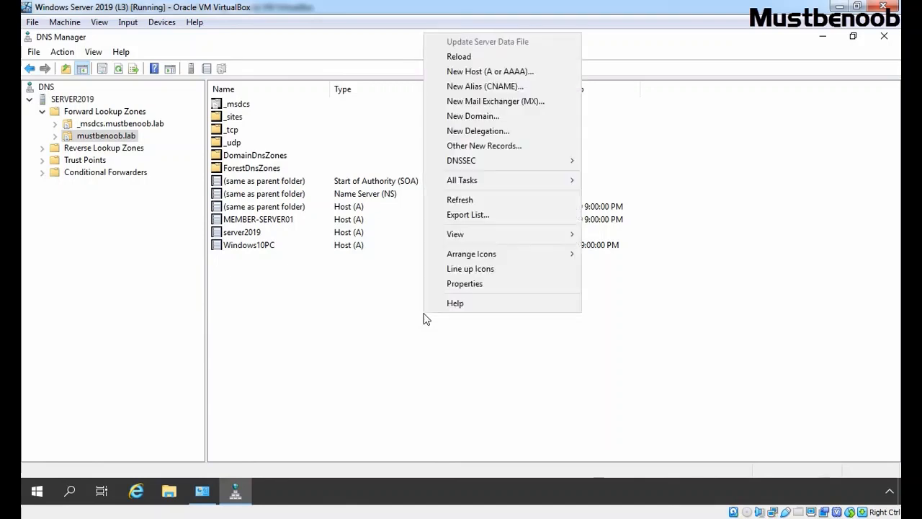
pyautogui.click(474, 90)
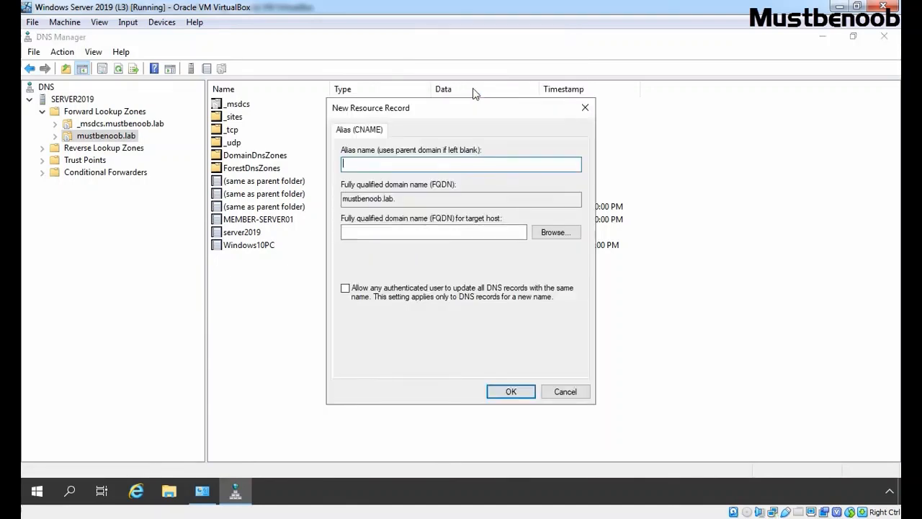
pyautogui.write('www')
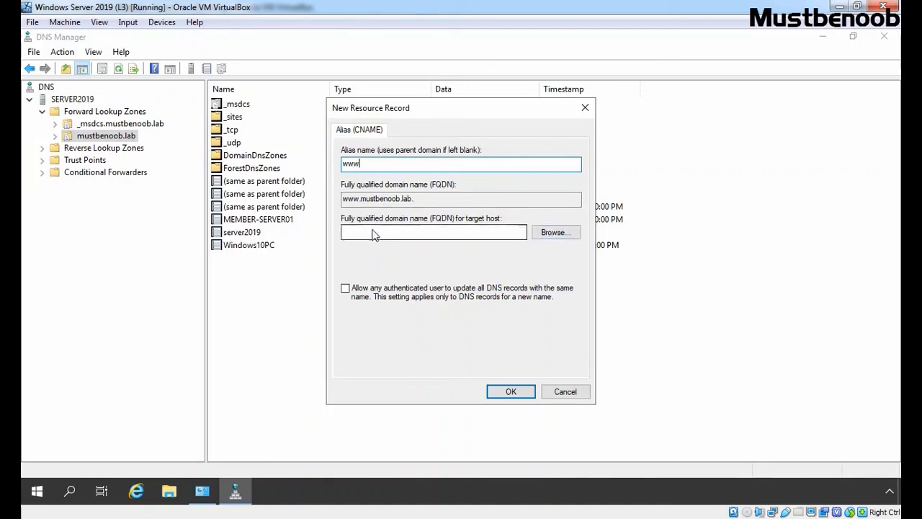
pyautogui.moveTo(398, 108); pyautogui.dragTo(559, 104)
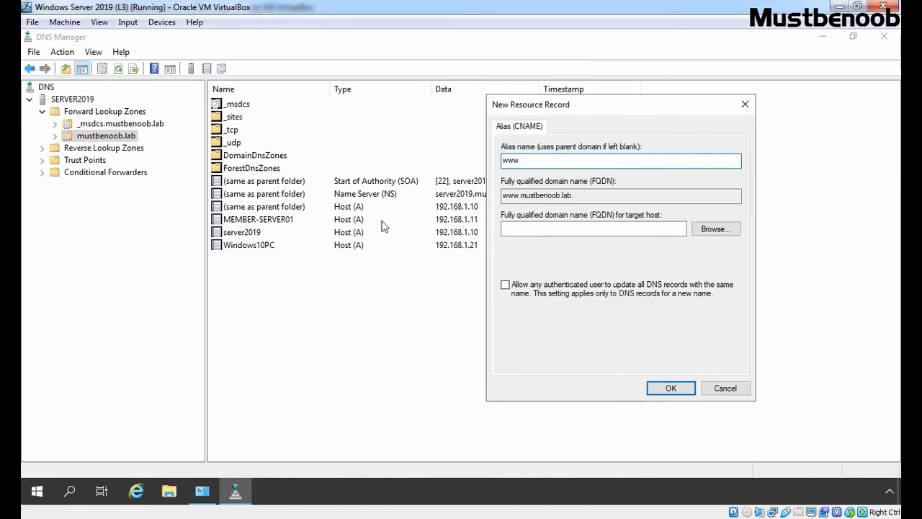
# Step: Select MEMBER-SERVER01 in the mustbenoob.lab zone as the www alias's target host, create the record, and fit the Data column to its contents
pyautogui.click(717, 231)
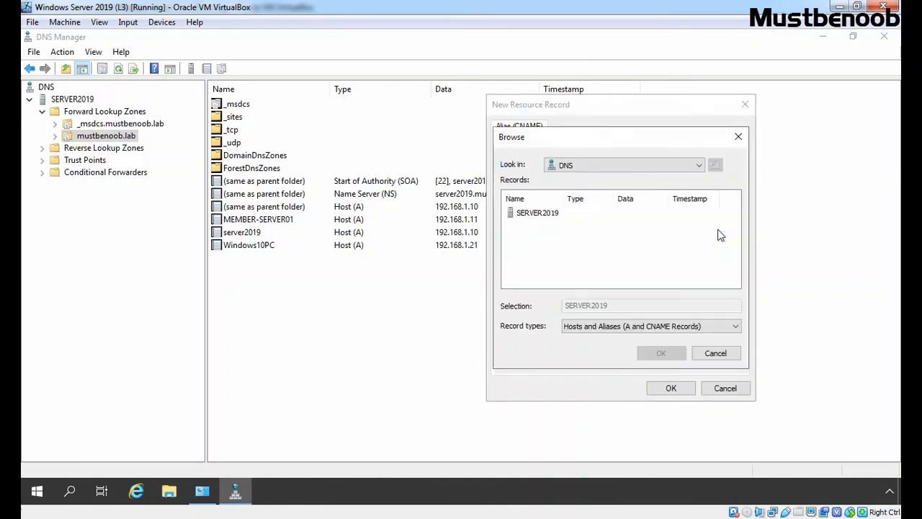
pyautogui.doubleClick(540, 214)
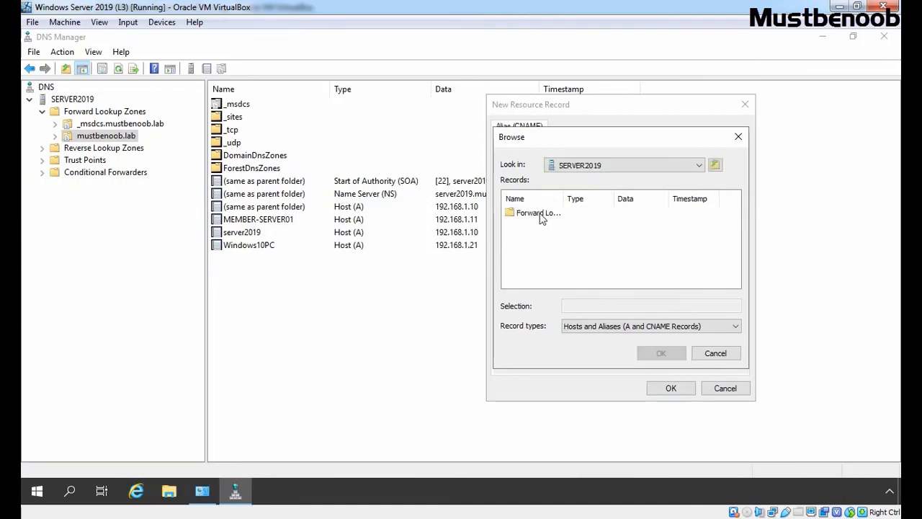
pyautogui.doubleClick(540, 214)
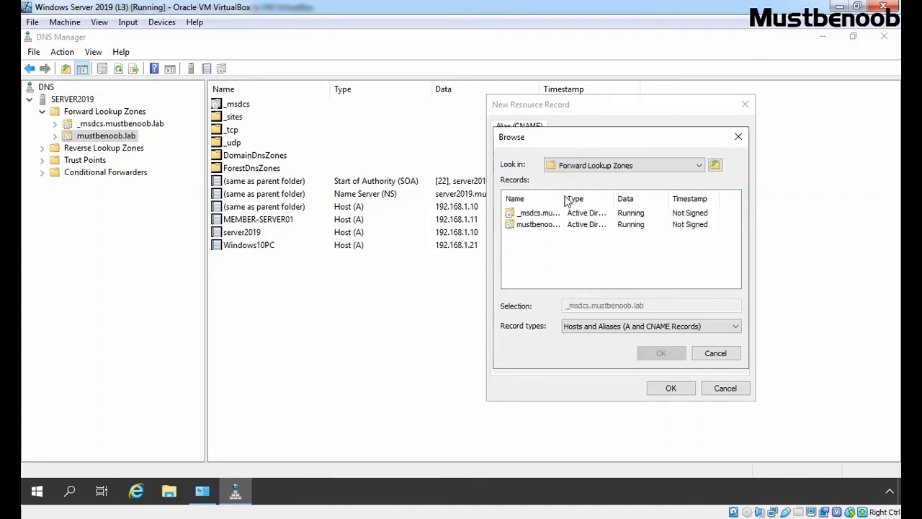
pyautogui.click(538, 224)
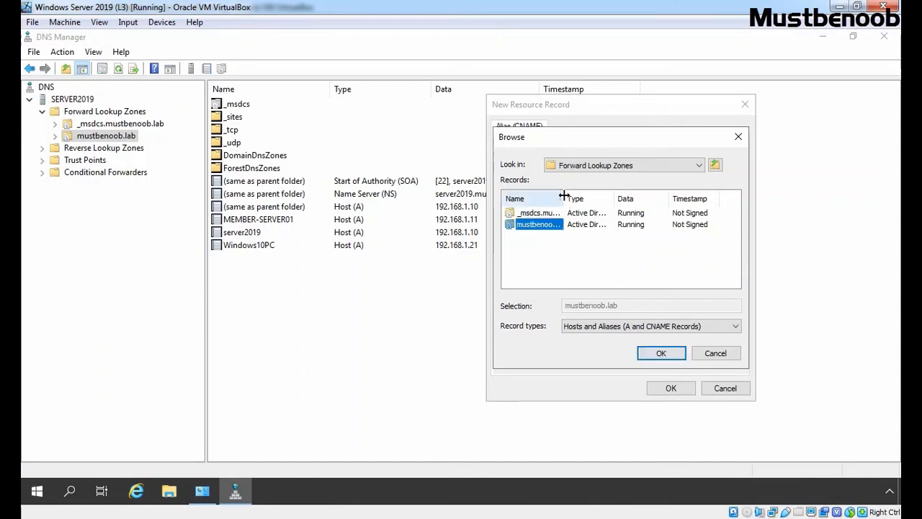
pyautogui.doubleClick(538, 224)
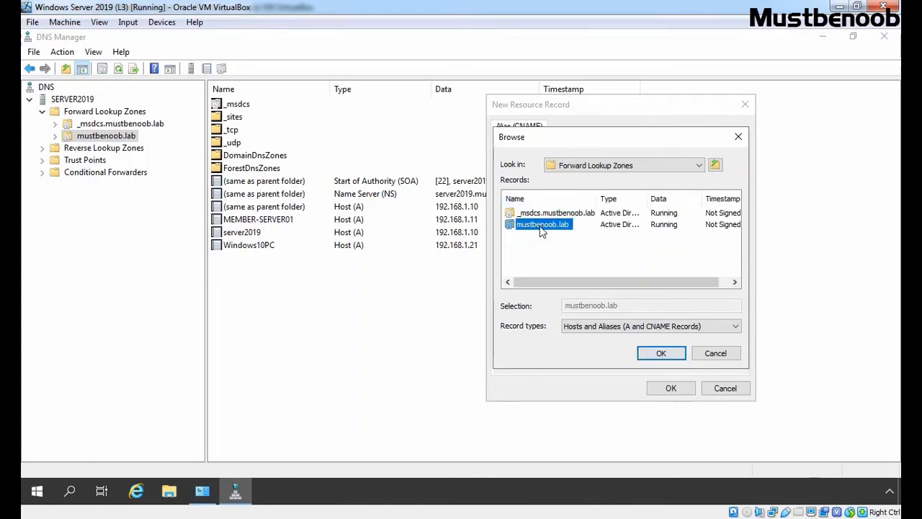
pyautogui.scroll(-2, 541, 230)
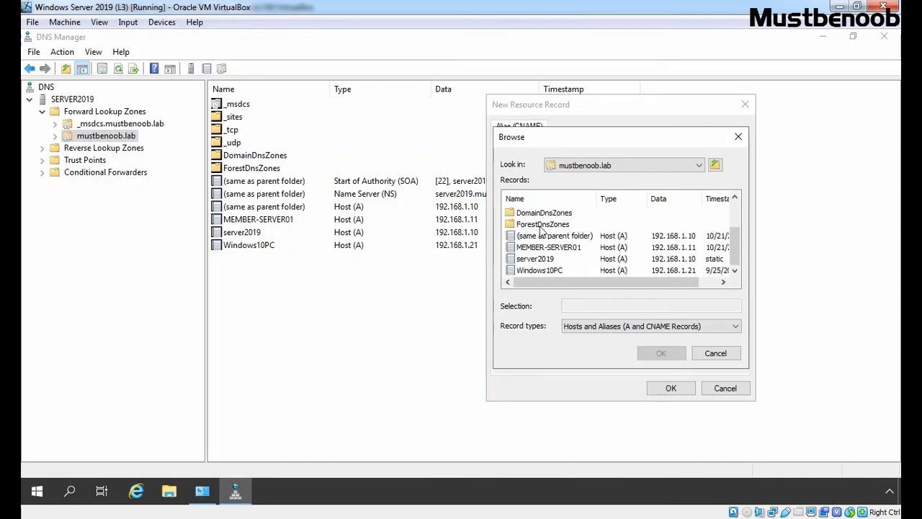
pyautogui.click(542, 248)
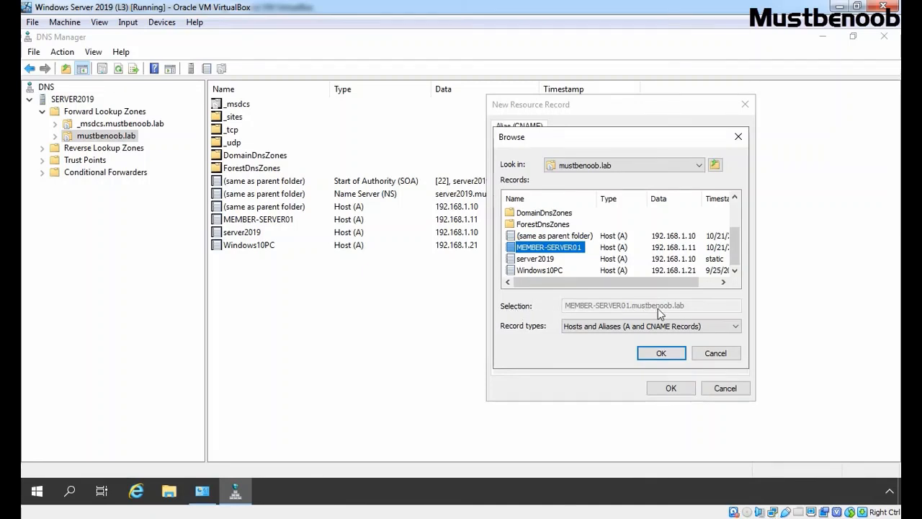
pyautogui.click(659, 353)
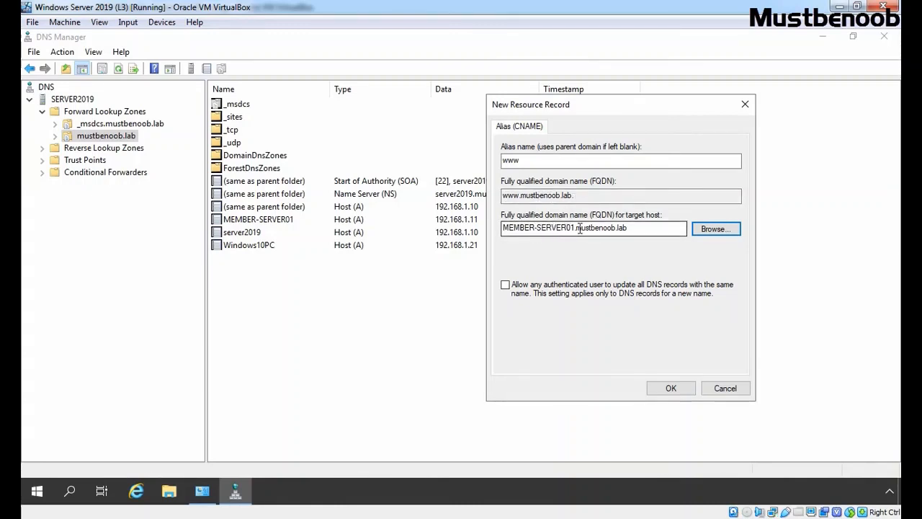
pyautogui.click(669, 388)
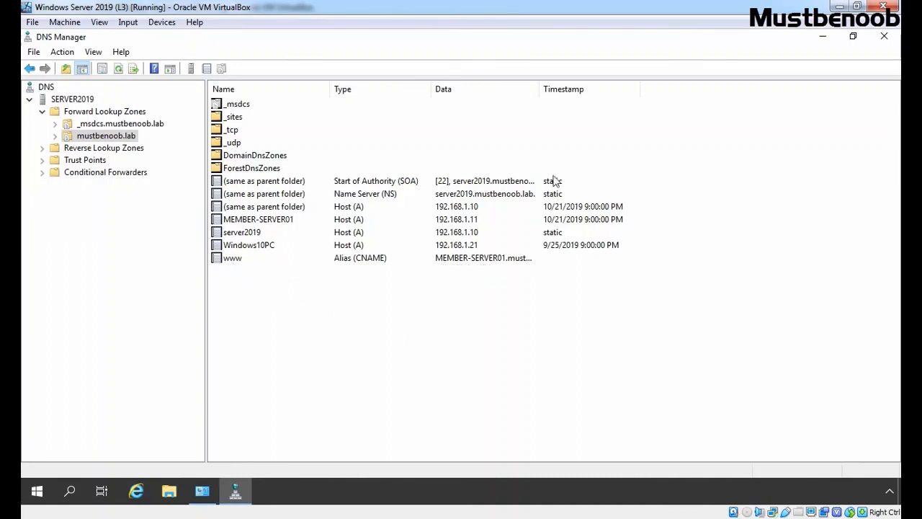
pyautogui.doubleClick(540, 93)
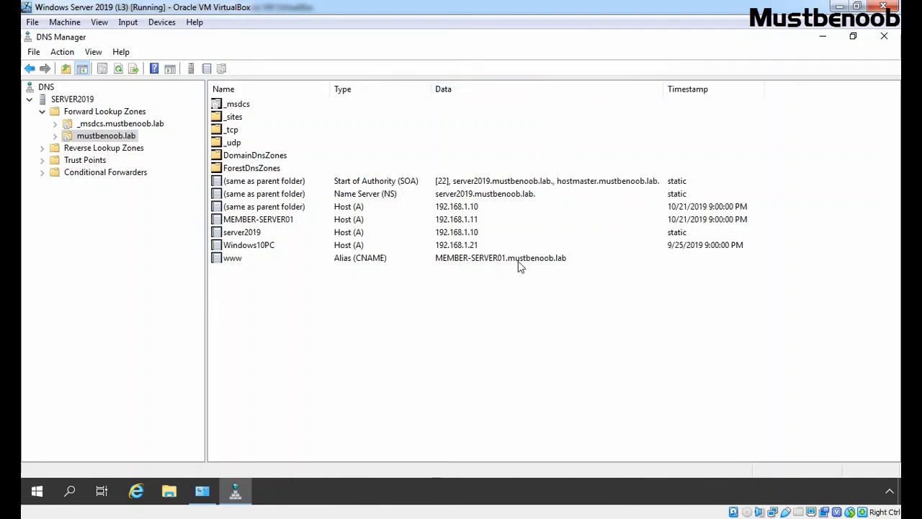
# Step: Start another alias (CNAME) record in the mustbenoob.lab zone with the alias name ftp
pyautogui.rightClick(97, 138)
pyautogui.click(128, 191)
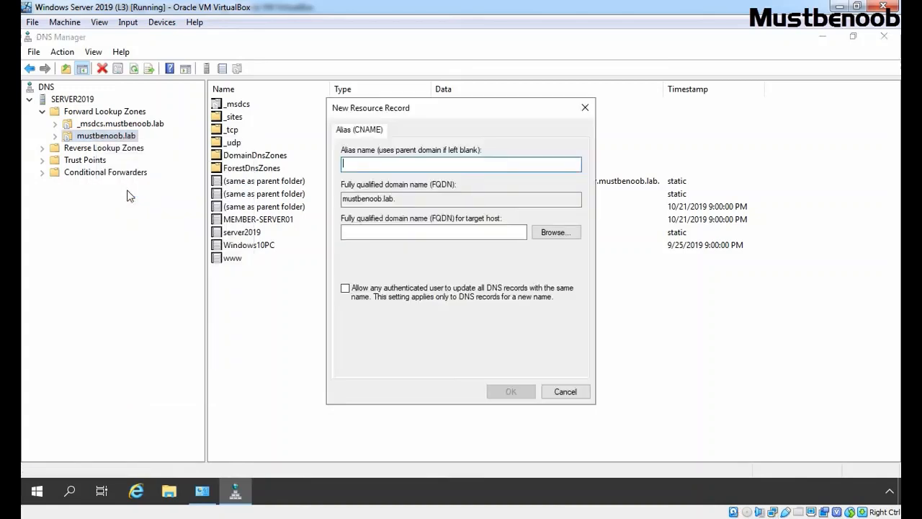
pyautogui.write('ftp')
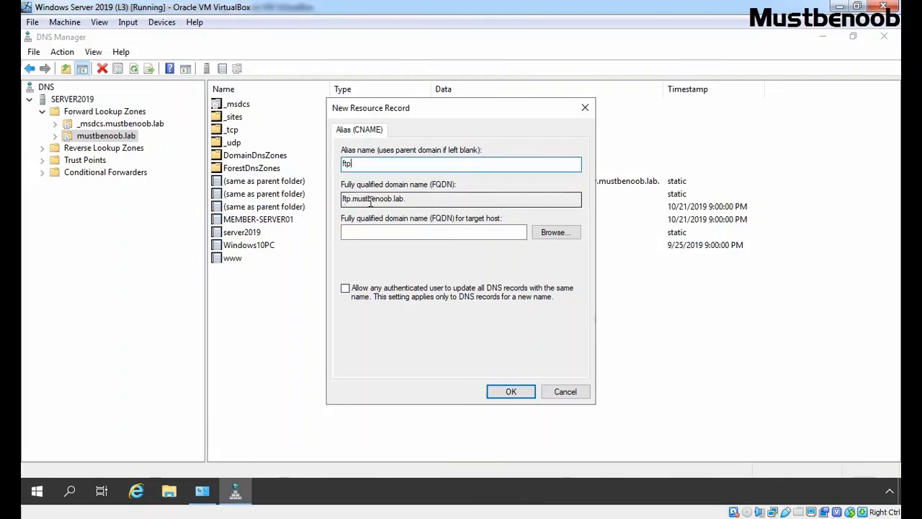
# Step: Select MEMBER-SERVER01 from SERVER2019's mustbenoob.lab zone as the ftp alias's target host and create the record
pyautogui.click(559, 235)
pyautogui.doubleClick(366, 219)
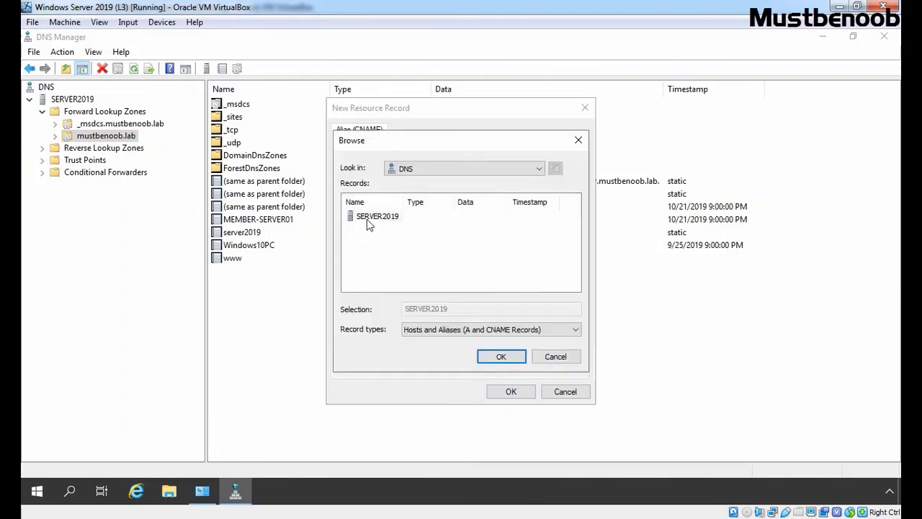
pyautogui.doubleClick(366, 219)
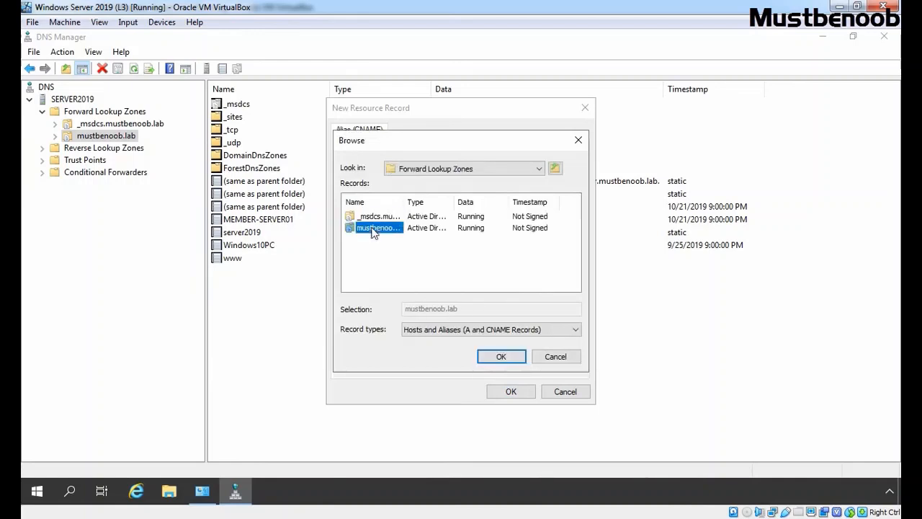
pyautogui.doubleClick(371, 227)
pyautogui.scroll(-1, 372, 232)
pyautogui.click(375, 251)
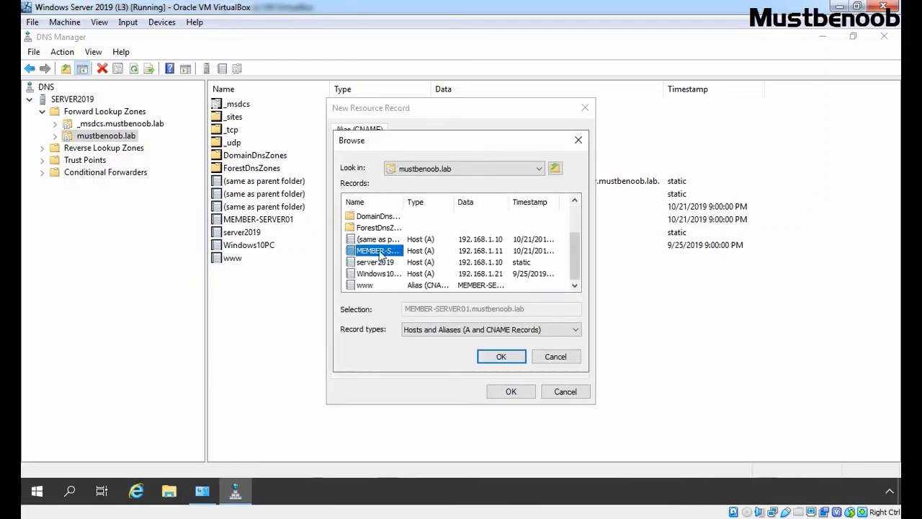
pyautogui.click(502, 357)
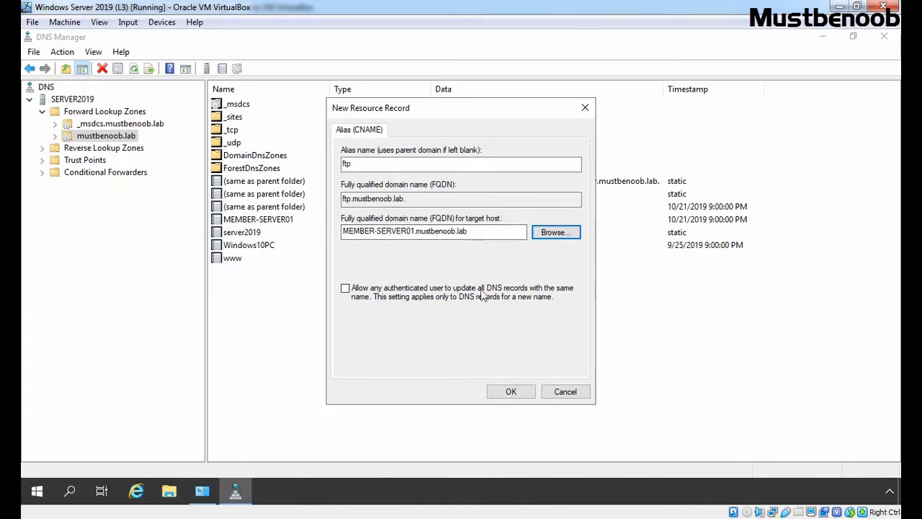
pyautogui.click(507, 392)
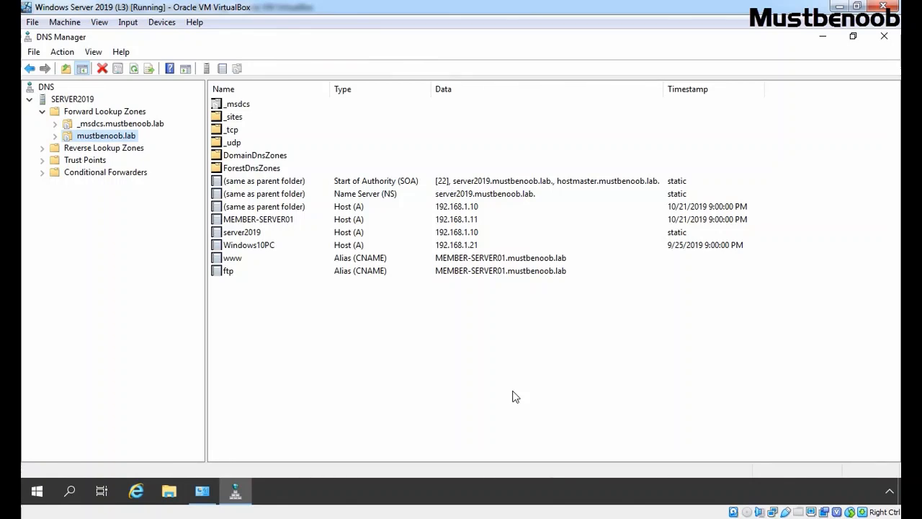
pyautogui.rightClick(35, 494)
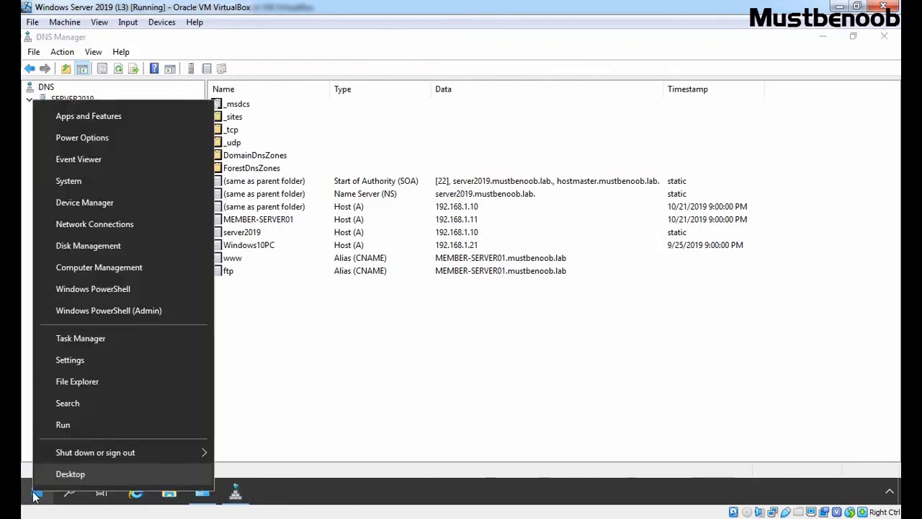
pyautogui.click(128, 310)
pyautogui.write('pin')
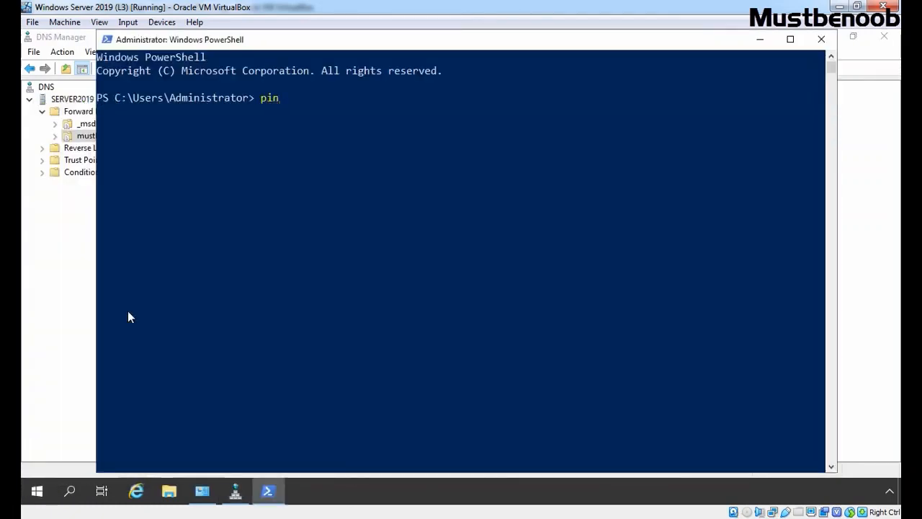
pyautogui.write('g www.mustb')
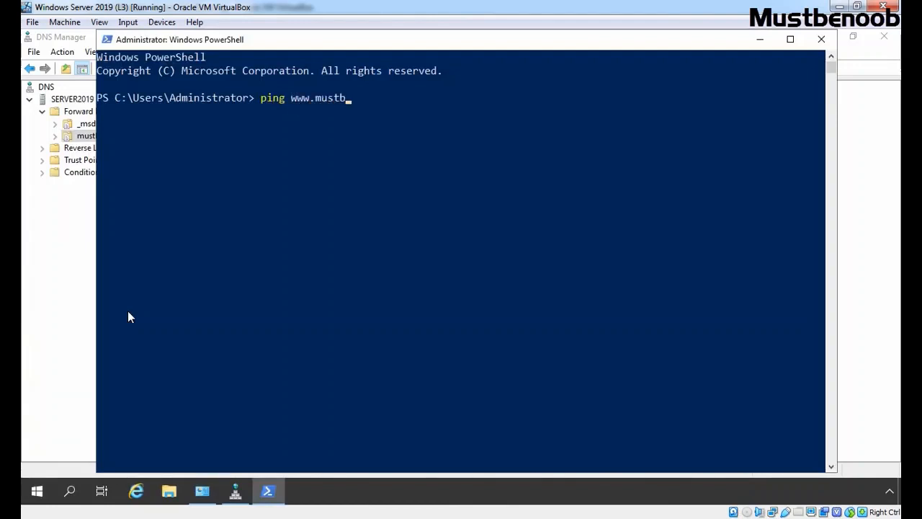
pyautogui.write('enoob.lab')
pyautogui.press('Return')
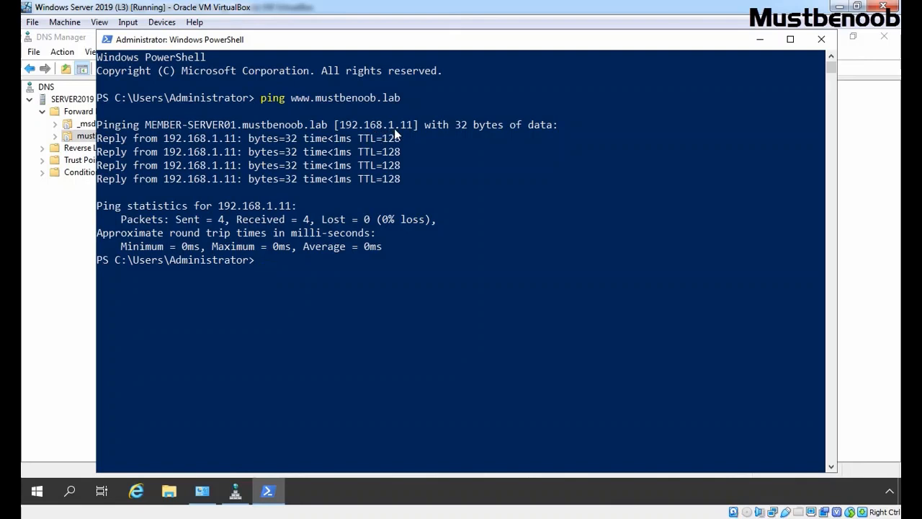
# Step: Test the ftp alias by running ping ftp.mustbenoob.lab
pyautogui.write('ing ftp.mustbenoob.lab')
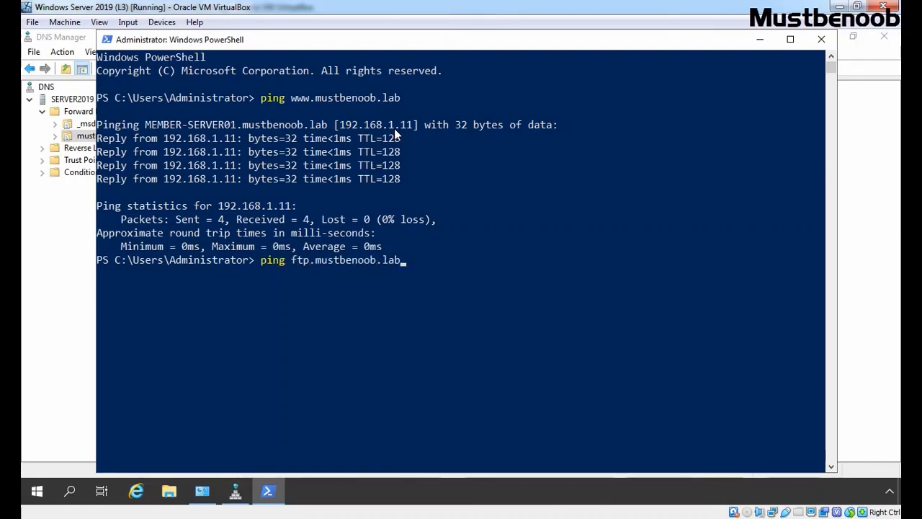
pyautogui.press('Return')
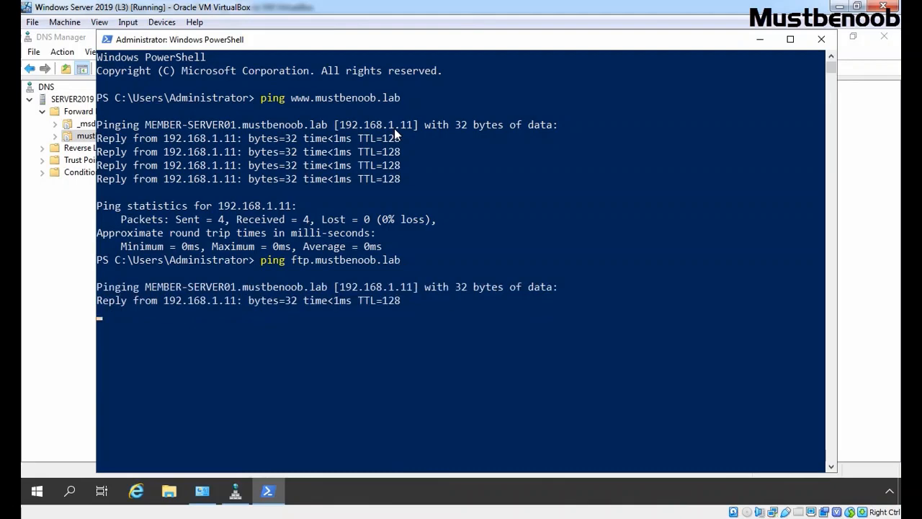